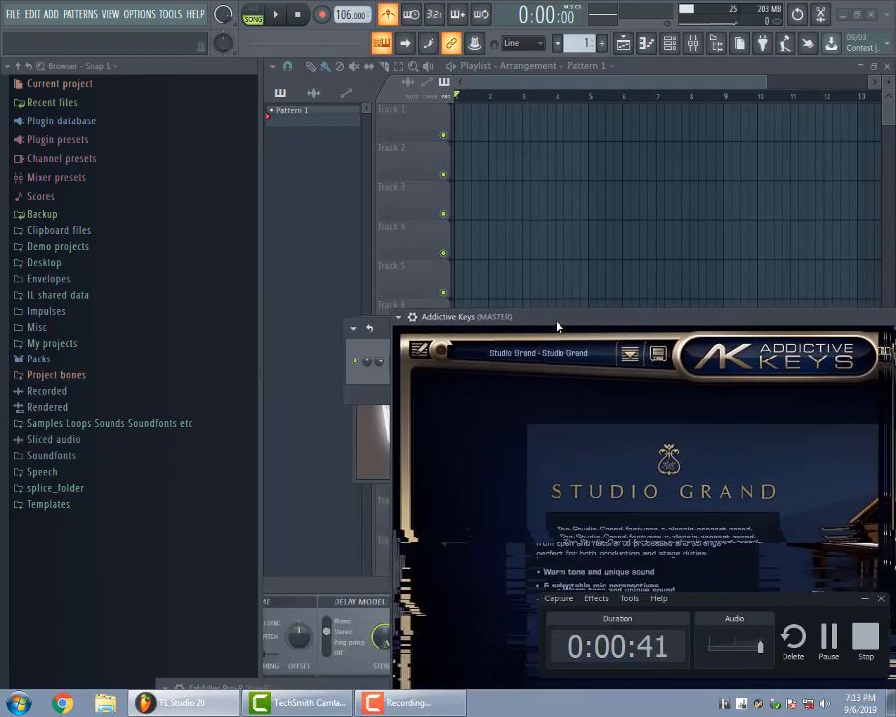
- Load the Modern Upright - Old Meditation preset in Addictive Keys
{"action": "left_click", "coordinate": [610, 212]}
{"action": "scroll", "coordinate": [601, 432], "scroll_direction": "up", "scroll_amount": 5}
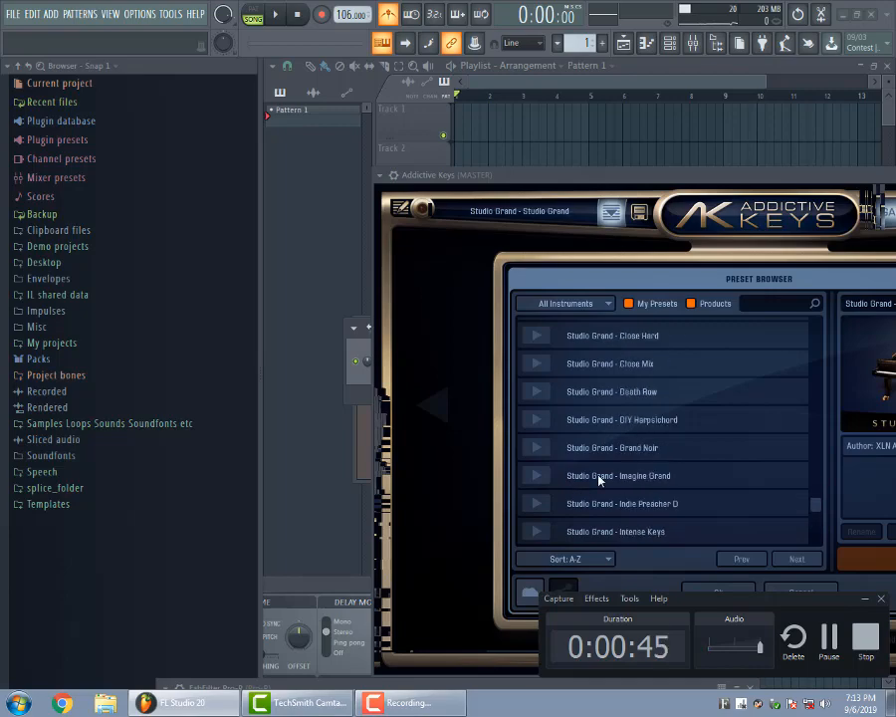
{"action": "scroll", "coordinate": [598, 480], "scroll_direction": "down", "scroll_amount": 1}
{"action": "scroll", "coordinate": [618, 487], "scroll_direction": "up", "scroll_amount": 5}
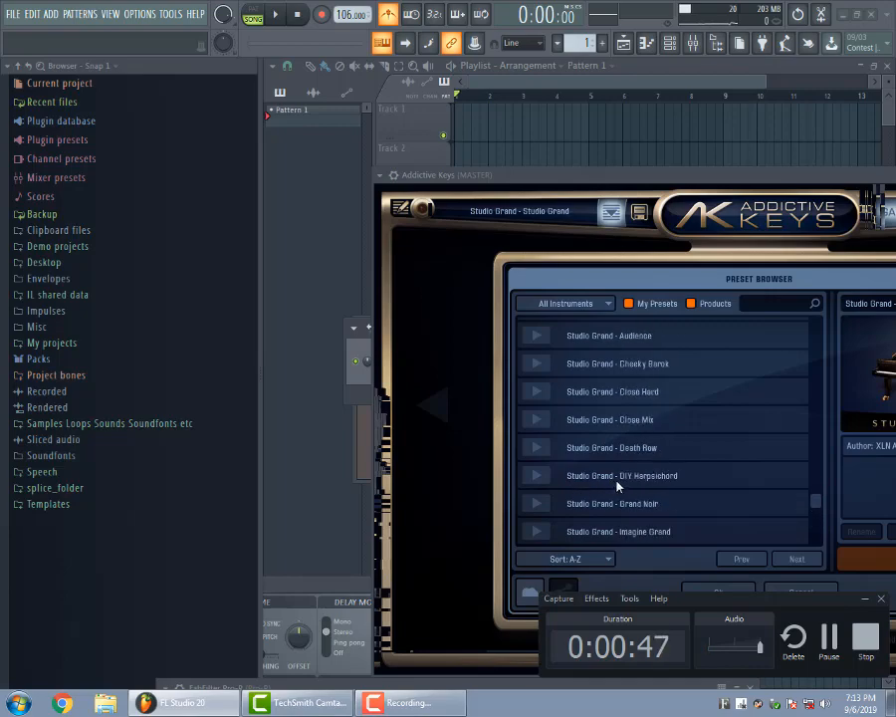
{"action": "scroll", "coordinate": [627, 460], "scroll_direction": "up", "scroll_amount": 2}
{"action": "scroll", "coordinate": [630, 468], "scroll_direction": "down", "scroll_amount": 3}
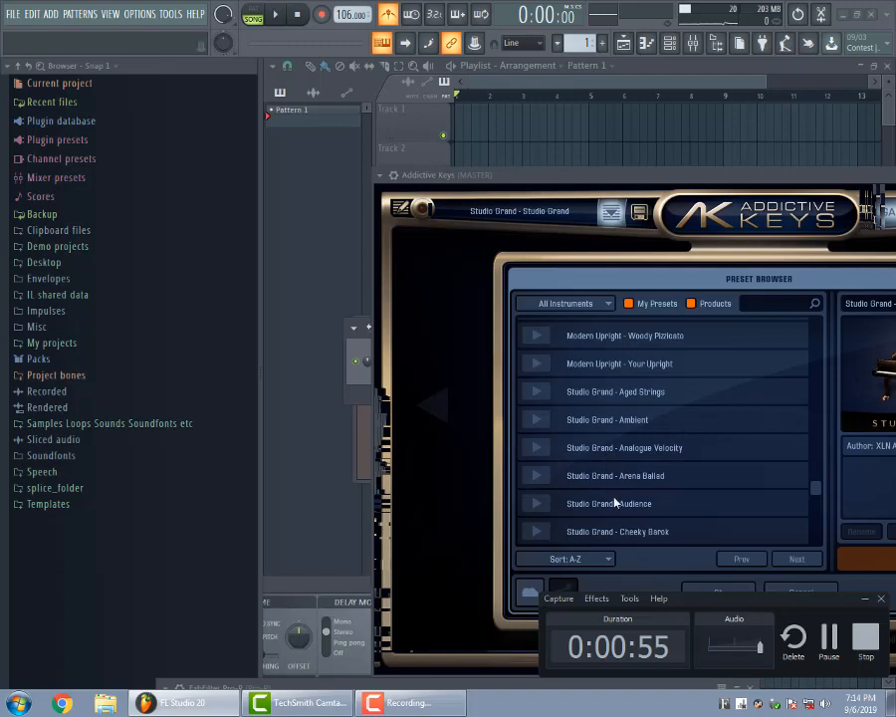
{"action": "scroll", "coordinate": [661, 483], "scroll_direction": "up", "scroll_amount": 4}
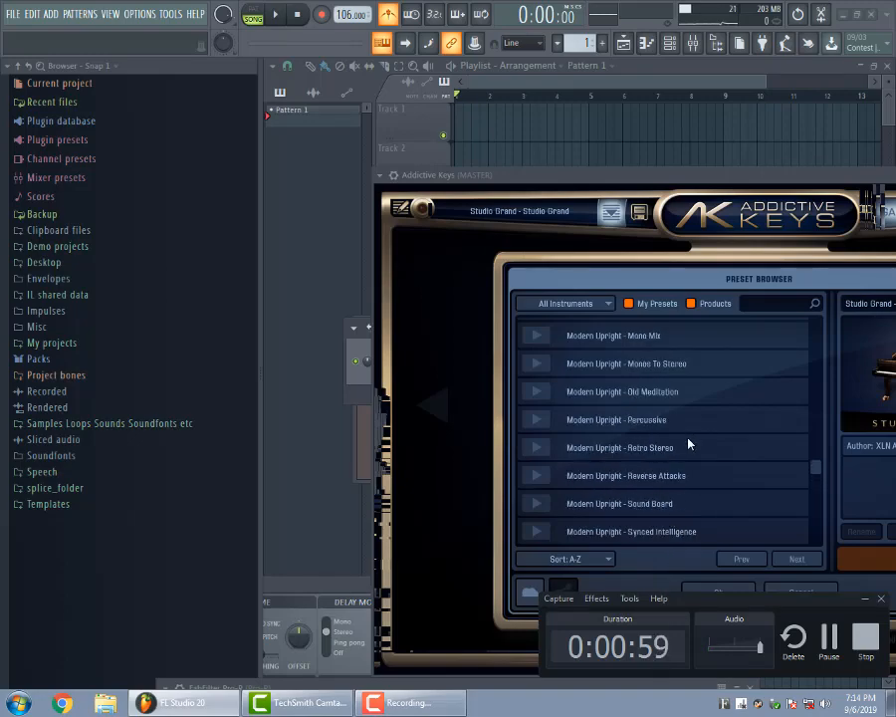
{"action": "left_click", "coordinate": [660, 393]}
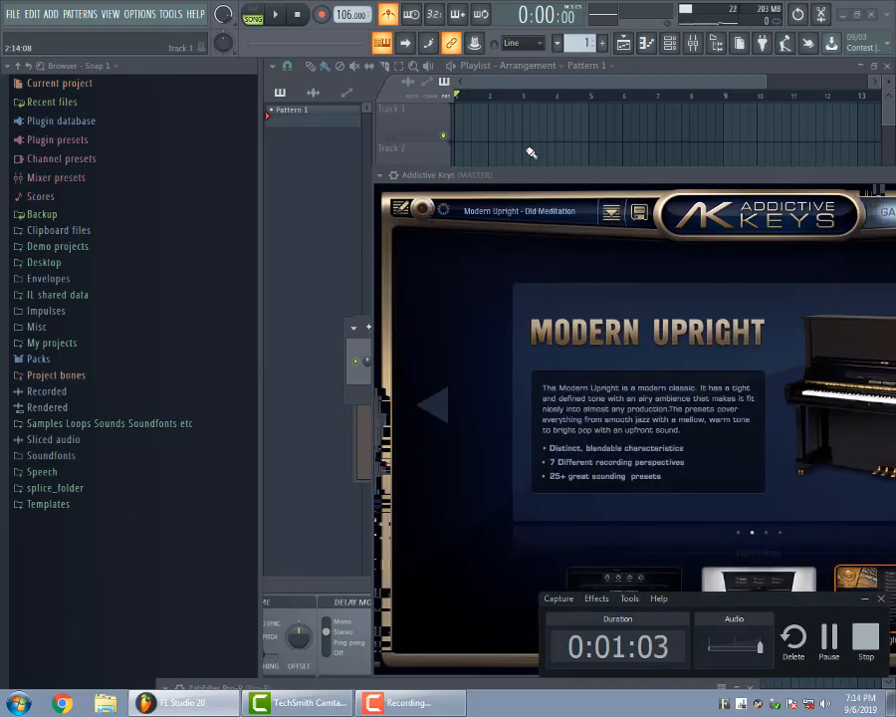
- Open the piano roll for the Addictive Keys channel and move the plugin window clear of the note grid
{"action": "left_click_drag", "start_coordinate": [546, 176], "coordinate": [480, 170]}
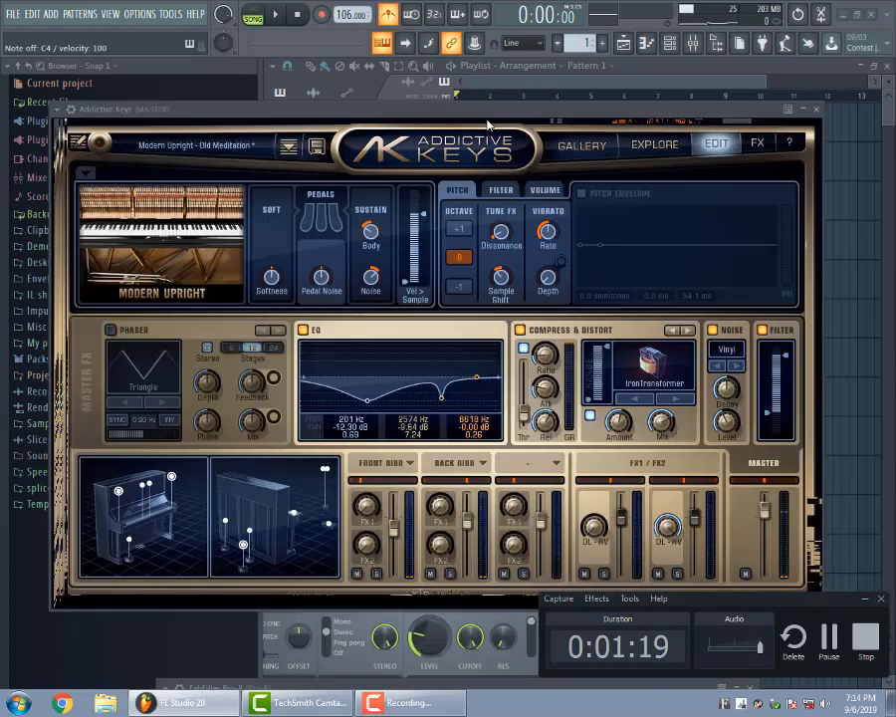
{"action": "left_click_drag", "start_coordinate": [495, 115], "coordinate": [687, 457]}
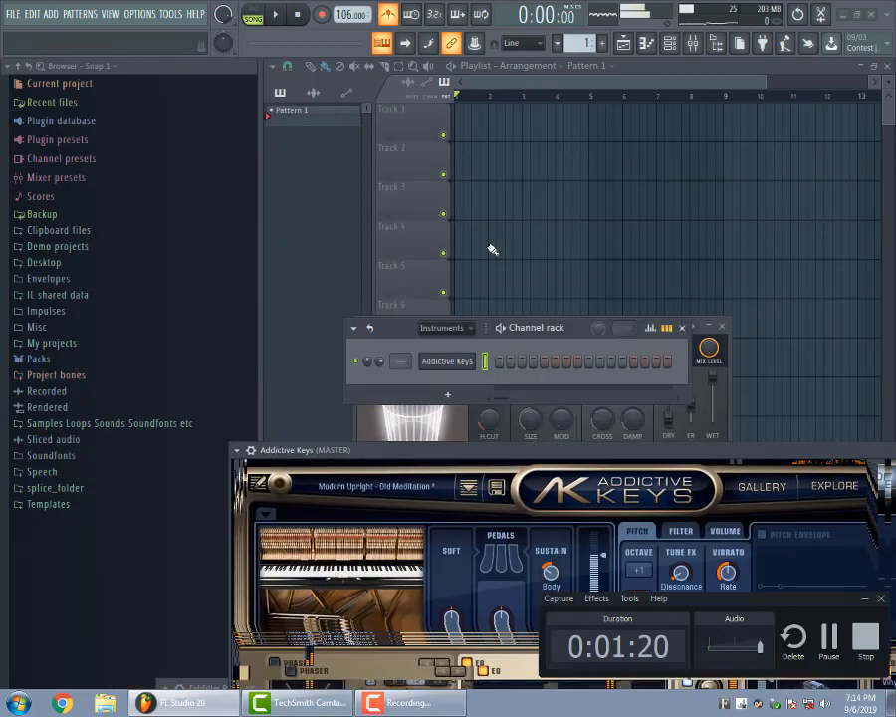
{"action": "right_click", "coordinate": [465, 360]}
{"action": "left_click", "coordinate": [485, 363]}
{"action": "scroll", "coordinate": [438, 359], "scroll_direction": "down", "scroll_amount": 2}
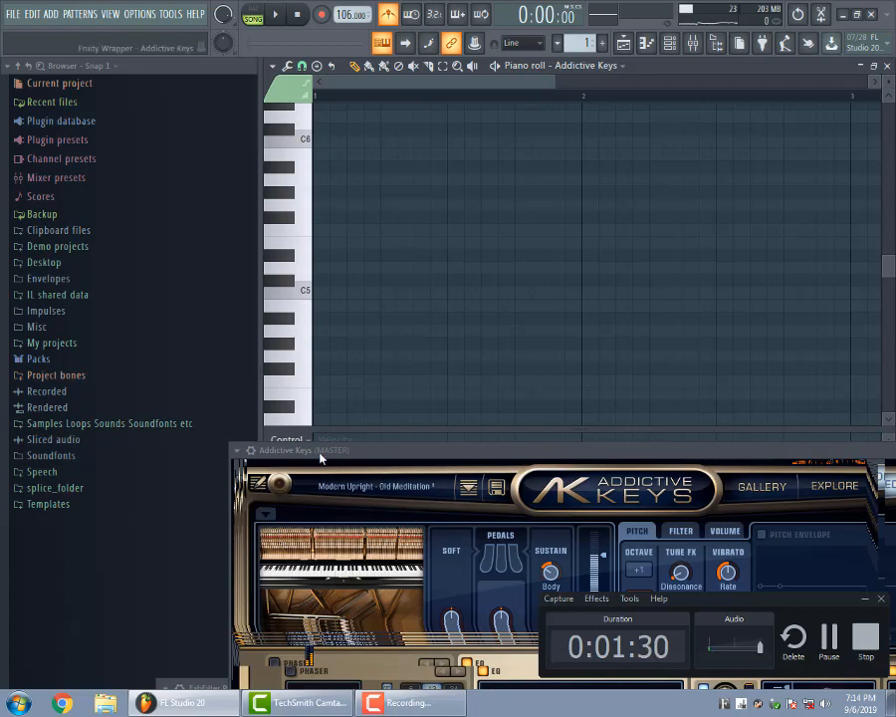
{"action": "left_click_drag", "start_coordinate": [323, 451], "coordinate": [326, 488]}
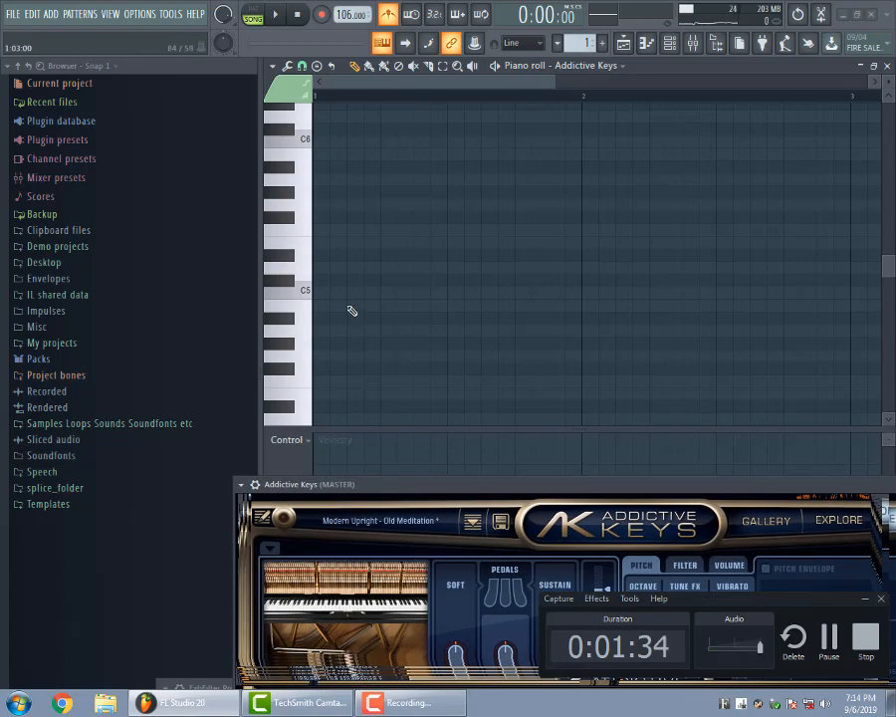
- Record two-note chords over bars 1 to 4: C5 with G4, G#4 with D#4, then E4 with B3 twice
{"action": "scroll", "coordinate": [352, 310], "scroll_direction": "up", "scroll_amount": 2}
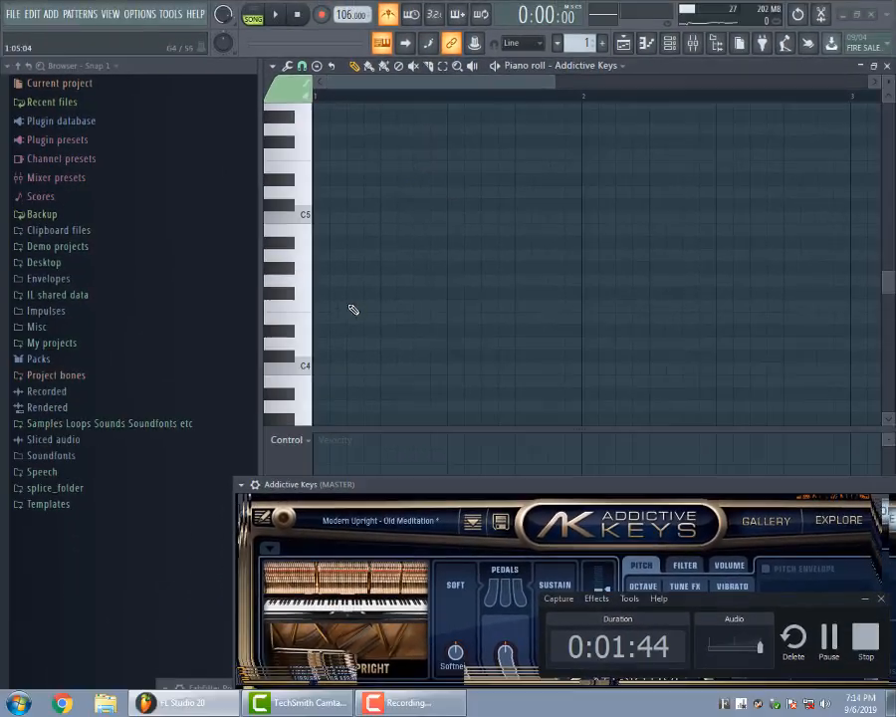
{"action": "scroll", "coordinate": [349, 319], "scroll_direction": "up", "scroll_amount": 6}
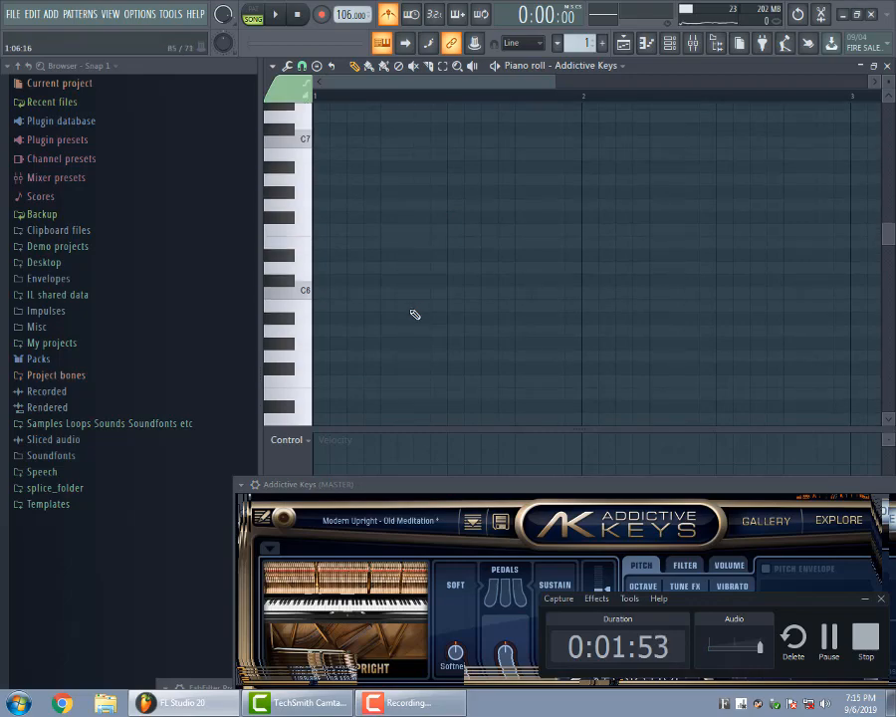
{"action": "scroll", "coordinate": [414, 142], "scroll_direction": "down", "scroll_amount": 3}
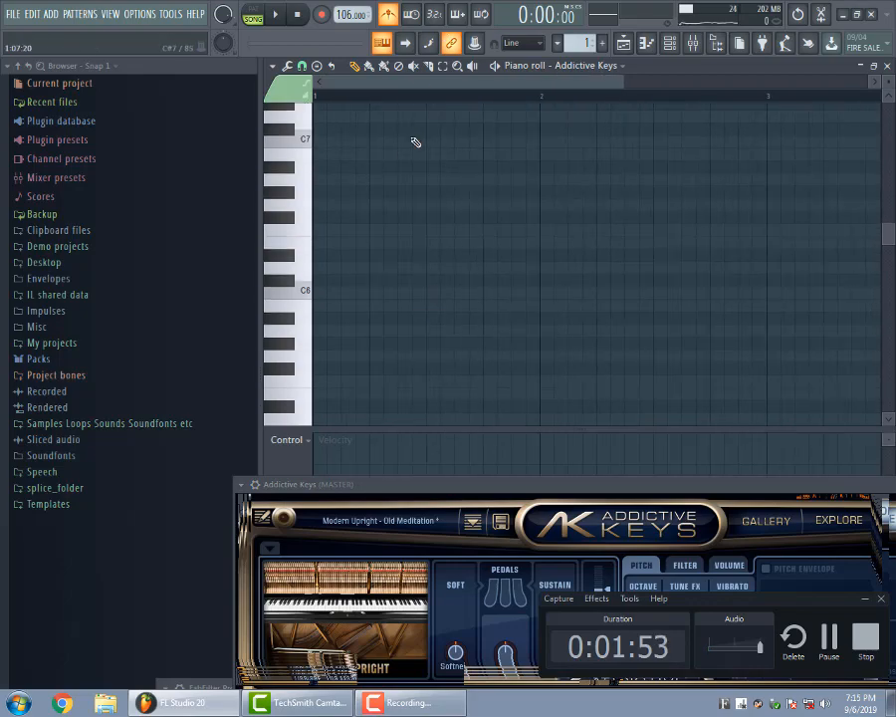
{"action": "right_click", "coordinate": [321, 14]}
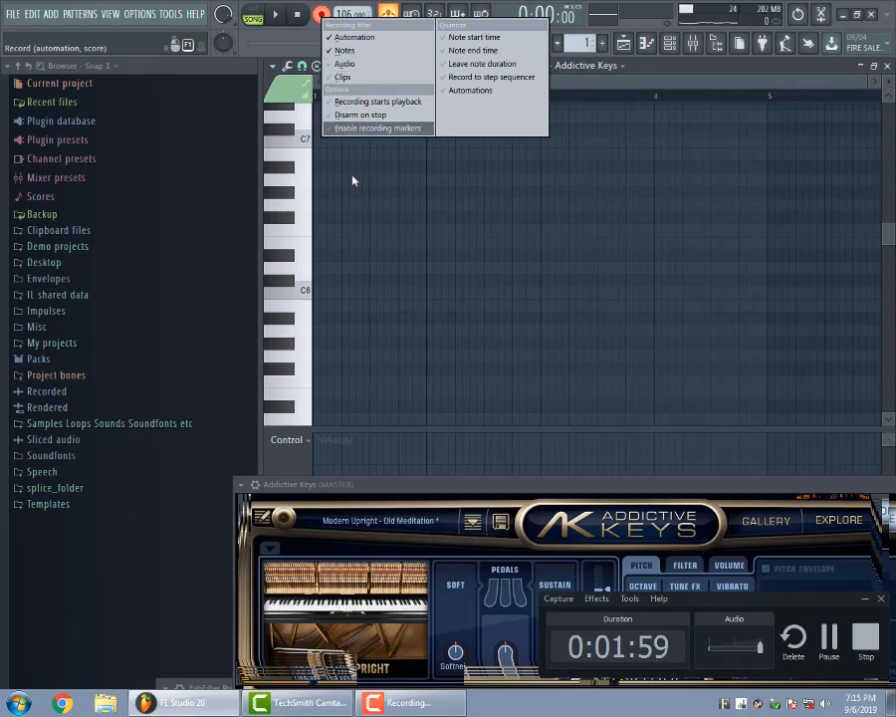
{"action": "left_click", "coordinate": [385, 150]}
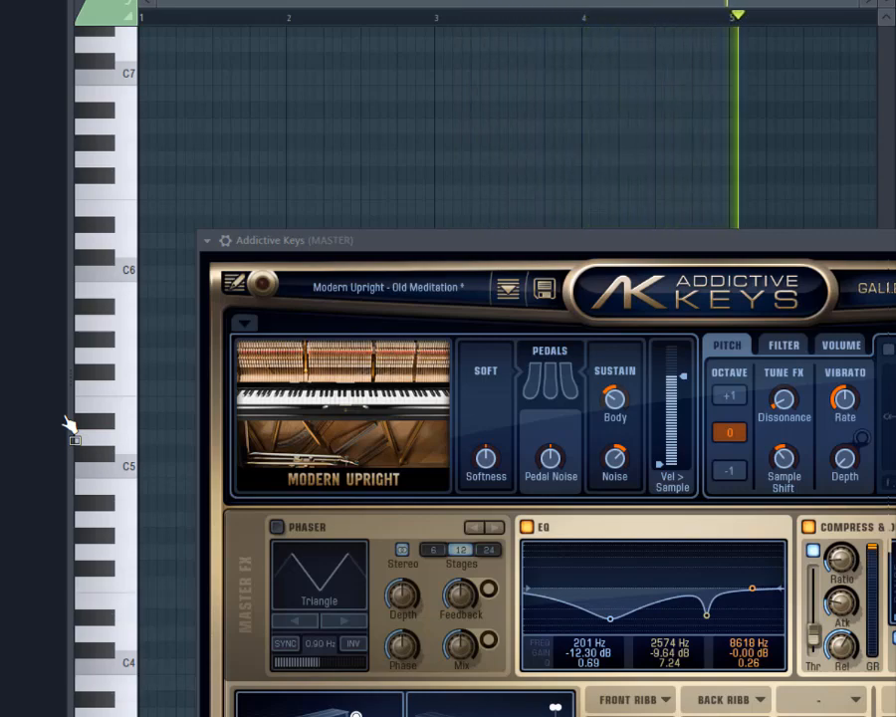
{"action": "key", "text": "space"}
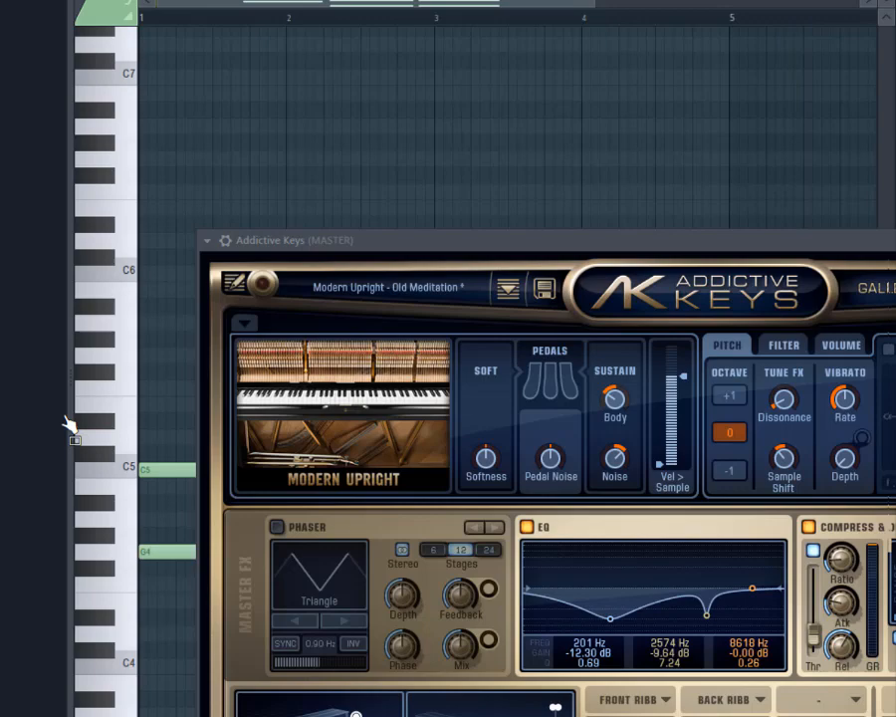
- Move the Addictive Keys window off the recorded notes so all four bars can be seen in the piano roll
{"action": "scroll", "coordinate": [274, 44], "scroll_direction": "down", "scroll_amount": 10}
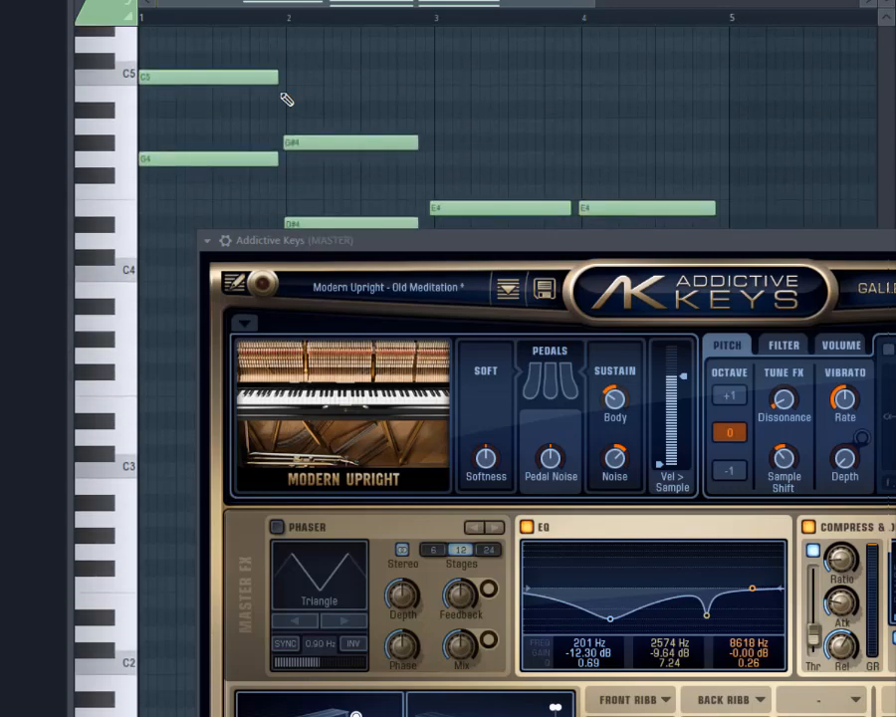
{"action": "scroll", "coordinate": [286, 100], "scroll_direction": "down", "scroll_amount": 1}
{"action": "scroll", "coordinate": [303, 140], "scroll_direction": "down", "scroll_amount": 1}
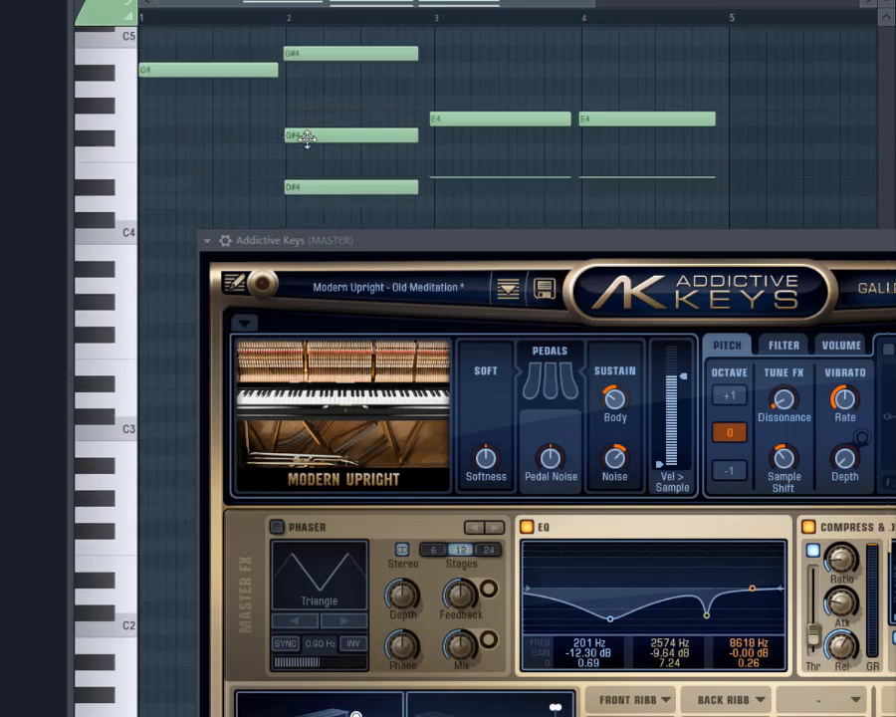
{"action": "left_click_drag", "start_coordinate": [401, 260], "coordinate": [335, 476]}
{"action": "scroll", "coordinate": [276, 330], "scroll_direction": "up", "scroll_amount": 2}
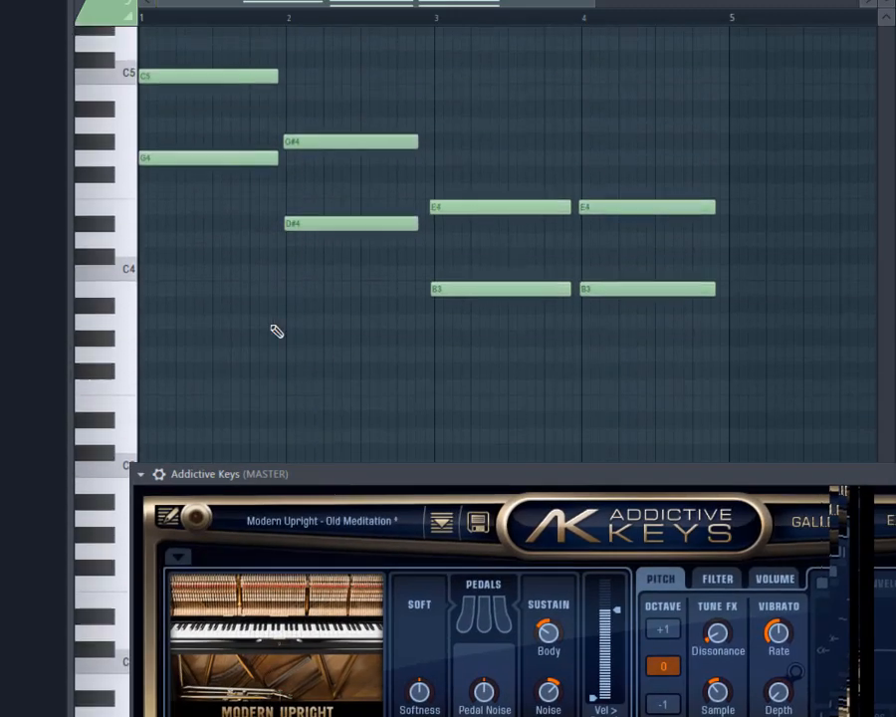
{"action": "scroll", "coordinate": [150, 184], "scroll_direction": "down", "scroll_amount": 2}
{"action": "scroll", "coordinate": [138, 166], "scroll_direction": "up", "scroll_amount": 2}
{"action": "scroll", "coordinate": [142, 168], "scroll_direction": "up", "scroll_amount": 1}
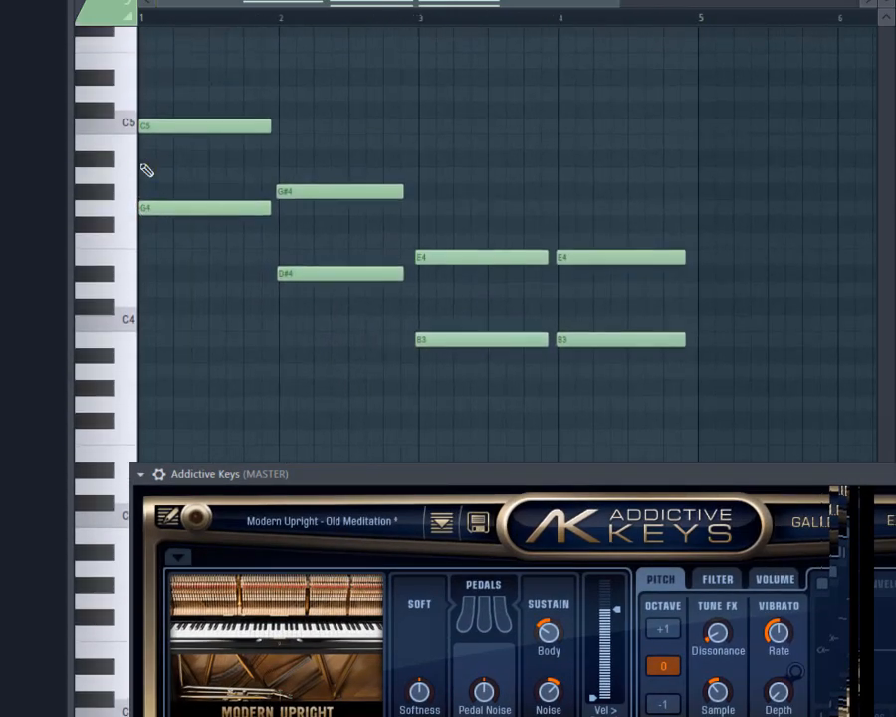
- Audition the G4 key, then add a G#3 bass note in bar 1 as long as the recorded G4
{"action": "left_click", "coordinate": [129, 213]}
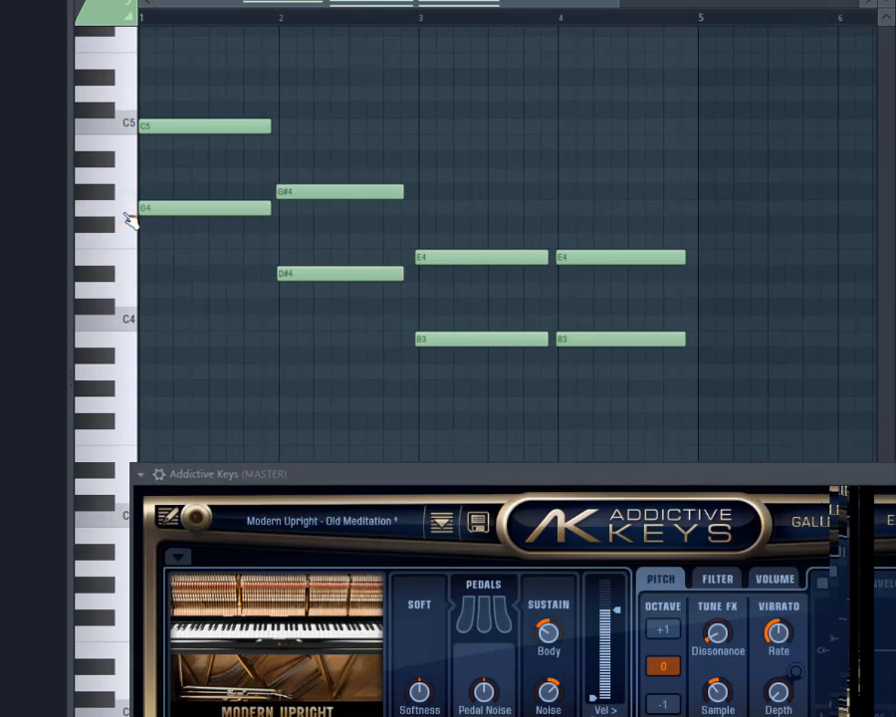
{"action": "left_click", "coordinate": [130, 215]}
{"action": "left_click", "coordinate": [127, 216]}
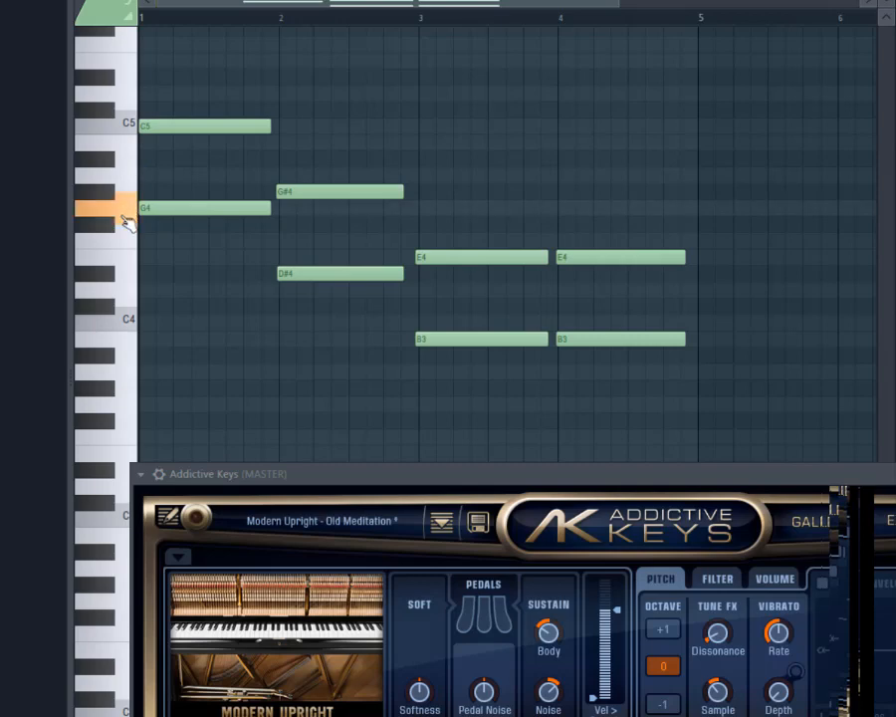
{"action": "left_click", "coordinate": [148, 207]}
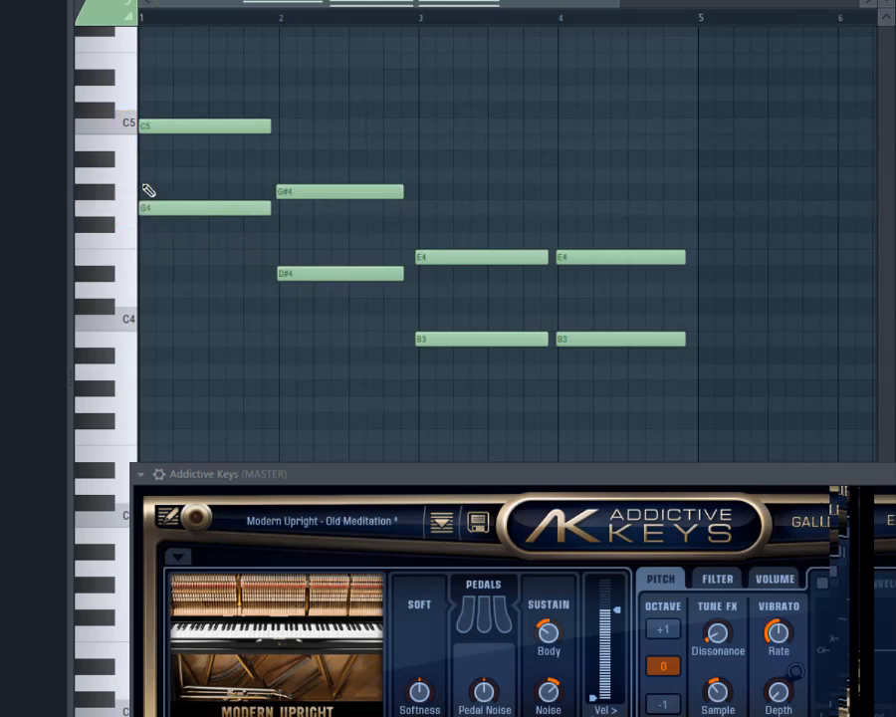
{"action": "scroll", "coordinate": [151, 202], "scroll_direction": "down", "scroll_amount": 1}
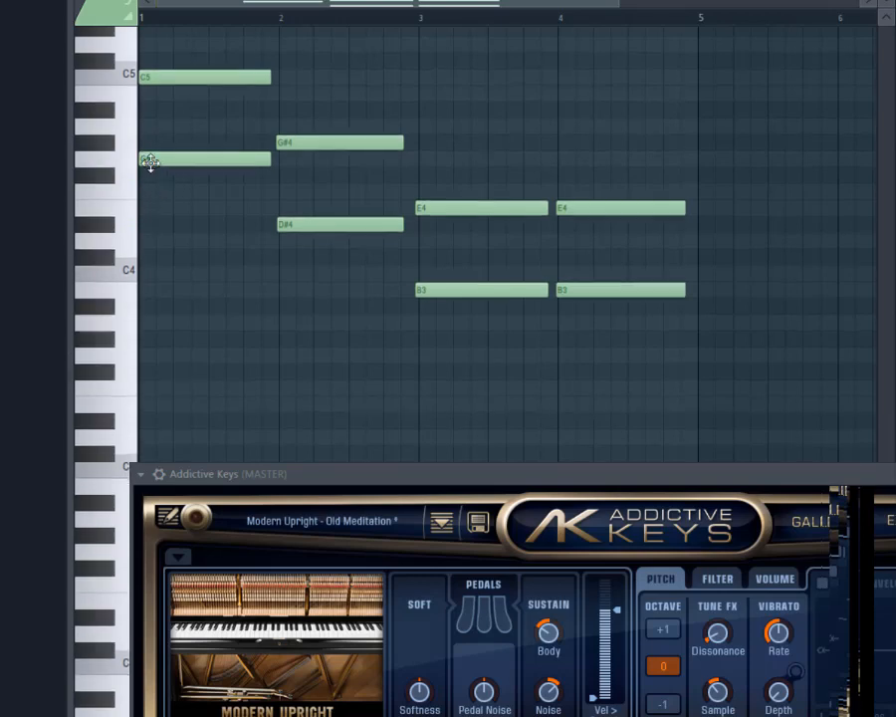
{"action": "left_click_drag", "start_coordinate": [157, 156], "coordinate": [75, 337]}
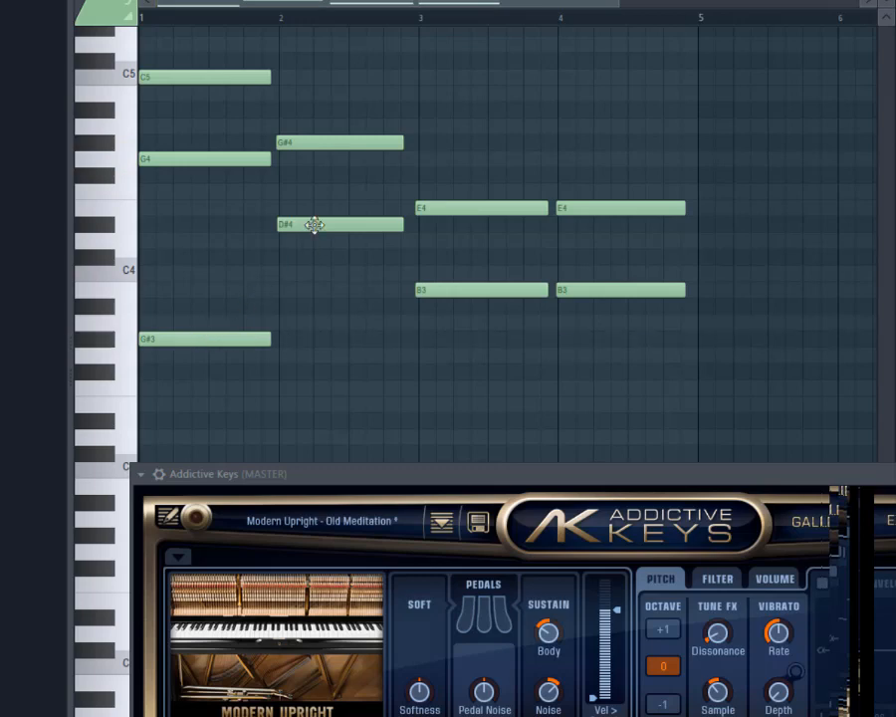
- Add an E3 bass note in bar 2, starting on the bar line and matching the D#4 note's length
{"action": "scroll", "coordinate": [314, 224], "scroll_direction": "up", "scroll_amount": 2, "text": "ctrl"}
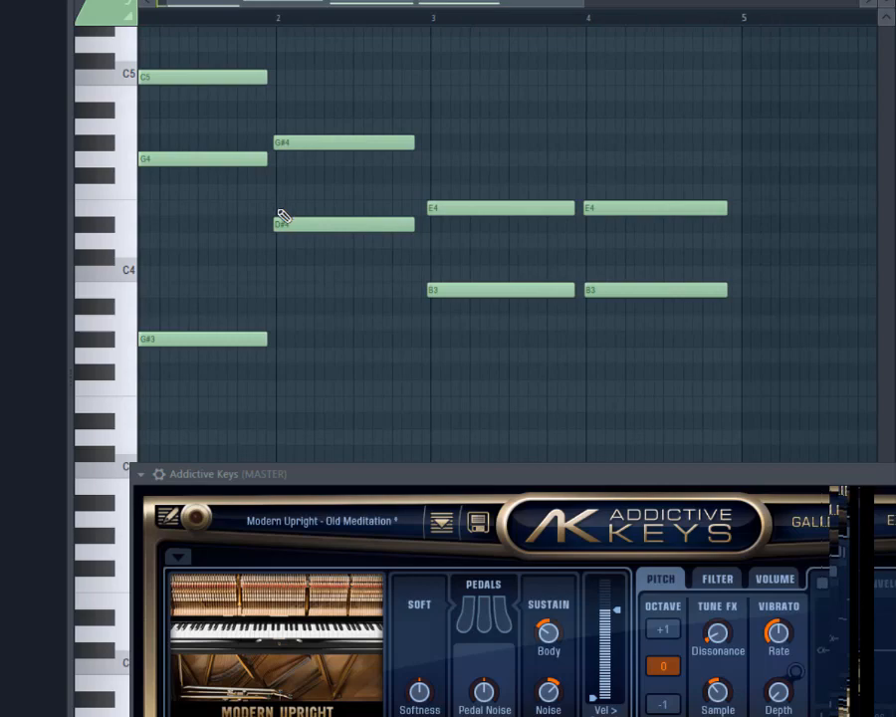
{"action": "scroll", "coordinate": [285, 224], "scroll_direction": "down", "scroll_amount": 1}
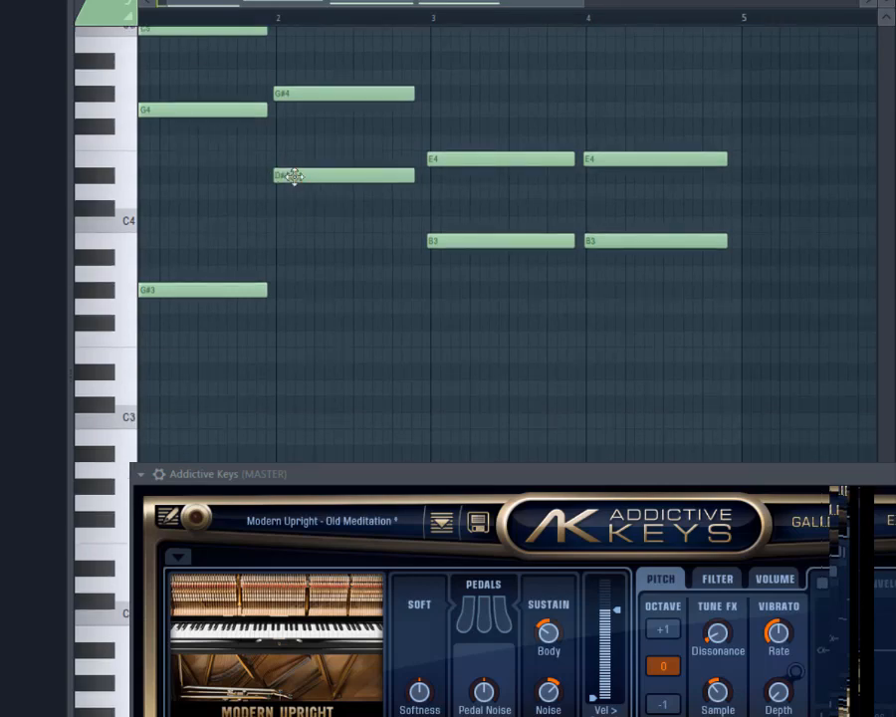
{"action": "left_click", "coordinate": [278, 356]}
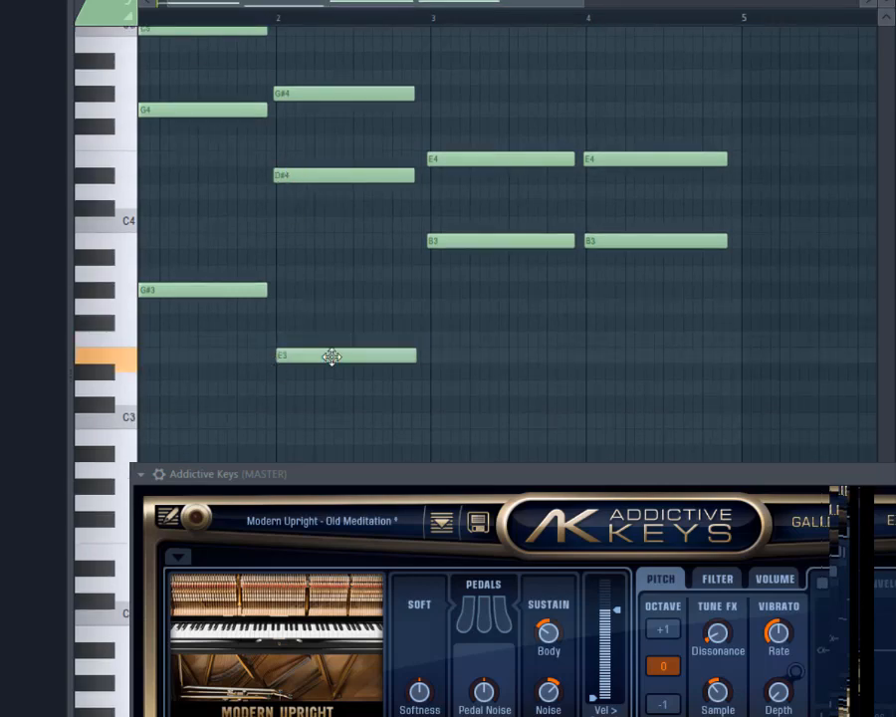
- Add a C3 bass note in bar 3, starting on the bar line and matching the B3 note's length
{"action": "scroll", "coordinate": [477, 242], "scroll_direction": "up", "scroll_amount": 2, "text": "ctrl"}
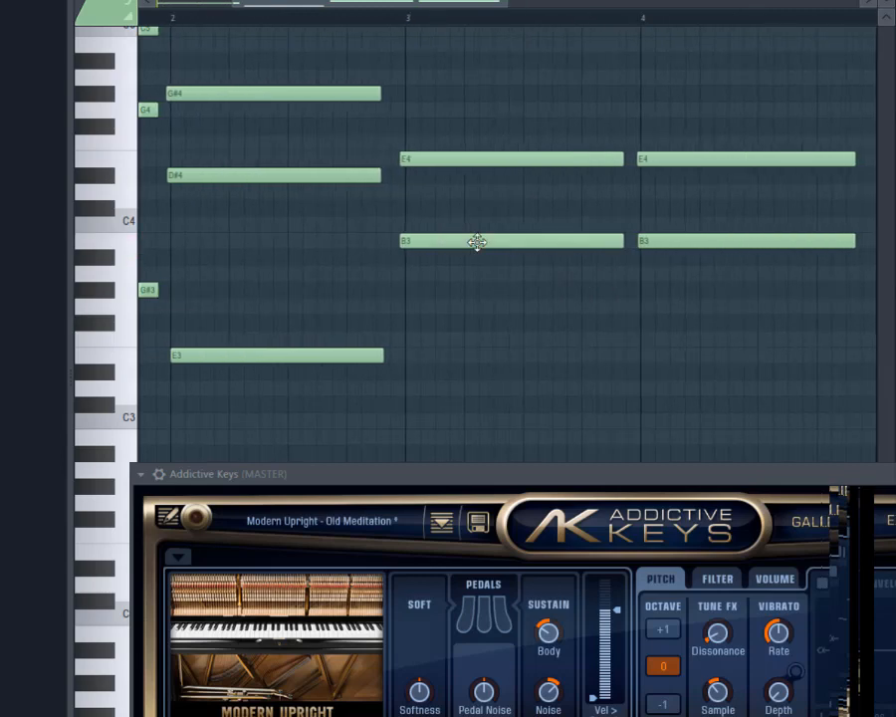
{"action": "left_click", "coordinate": [477, 242]}
{"action": "scroll", "coordinate": [421, 303], "scroll_direction": "down", "scroll_amount": 1}
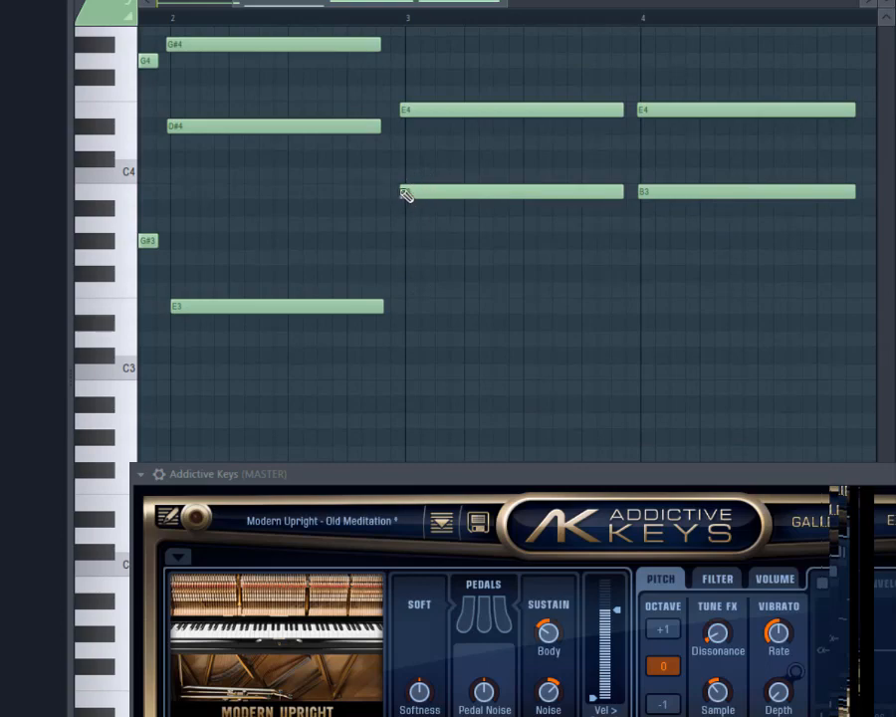
{"action": "mouse_move", "coordinate": [423, 341]}
{"action": "left_mouse_down"}
{"action": "mouse_move", "coordinate": [410, 367]}
{"action": "mouse_move", "coordinate": [466, 371]}
{"action": "left_mouse_up"}
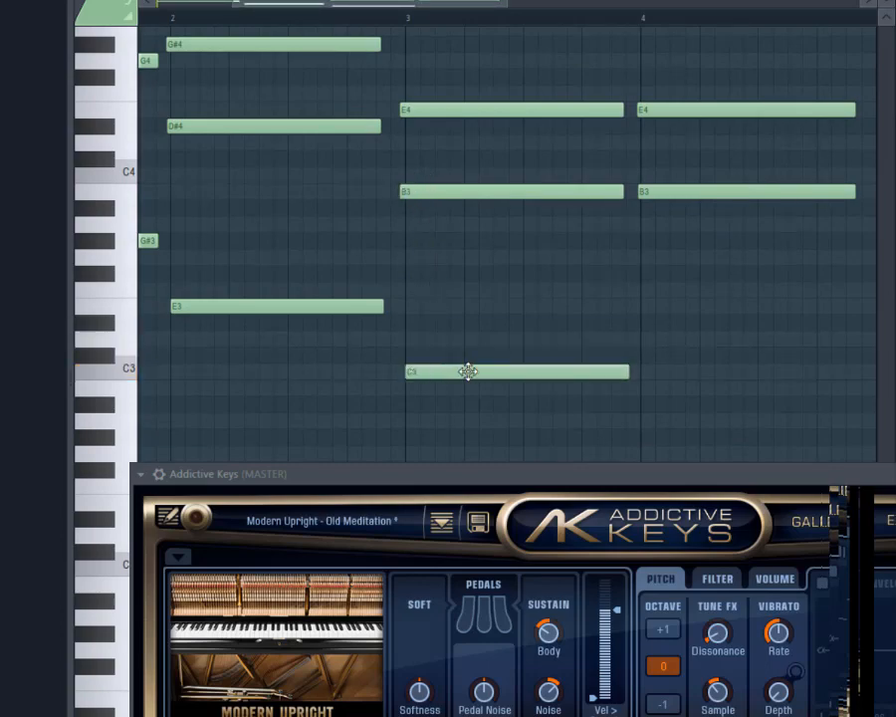
- Add a bass note at the start of bar 4 and set its pitch to C#3
{"action": "scroll", "coordinate": [668, 309], "scroll_direction": "down", "scroll_amount": 2}
{"action": "scroll", "coordinate": [662, 306], "scroll_direction": "up", "scroll_amount": 2}
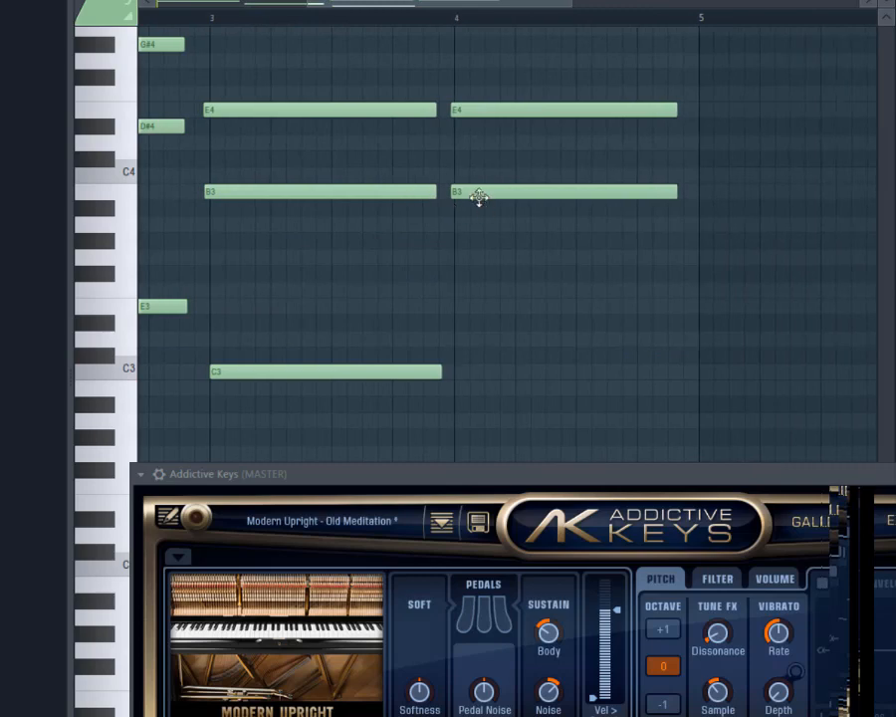
{"action": "left_click_drag", "start_coordinate": [445, 385], "coordinate": [452, 369]}
{"action": "left_click", "coordinate": [493, 375]}
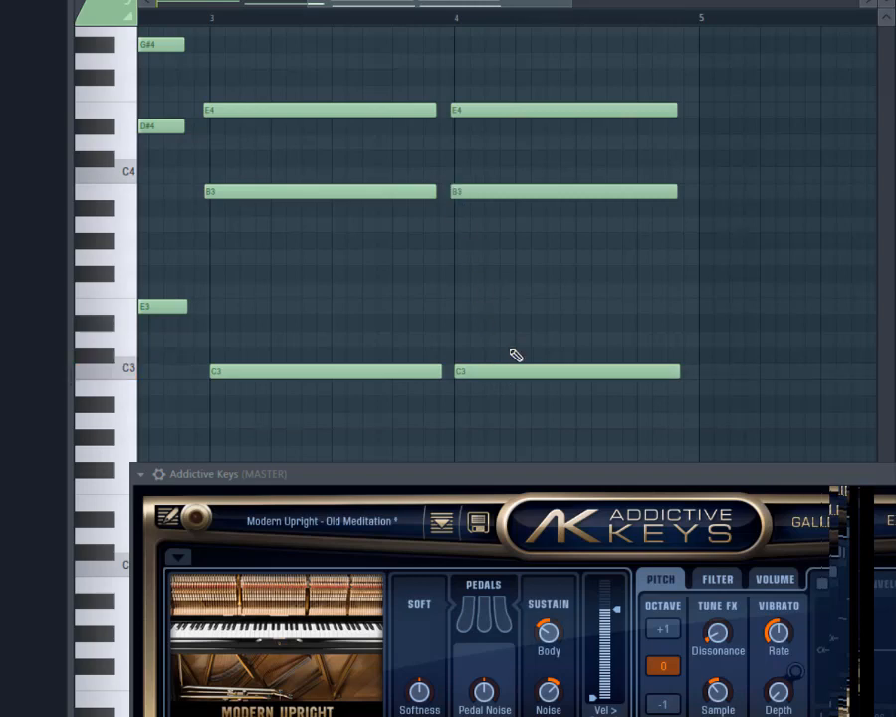
{"action": "mouse_move", "coordinate": [508, 379]}
{"action": "left_mouse_down"}
{"action": "mouse_move", "coordinate": [496, 189]}
{"action": "mouse_move", "coordinate": [486, 186]}
{"action": "mouse_move", "coordinate": [497, 194]}
{"action": "mouse_move", "coordinate": [472, 149]}
{"action": "mouse_move", "coordinate": [502, 401]}
{"action": "mouse_move", "coordinate": [500, 345]}
{"action": "mouse_move", "coordinate": [504, 363]}
{"action": "left_mouse_up"}
- Select the time range of bars 1 to 4 and play back the chord progression
{"action": "scroll", "coordinate": [514, 289], "scroll_direction": "down", "scroll_amount": 3}
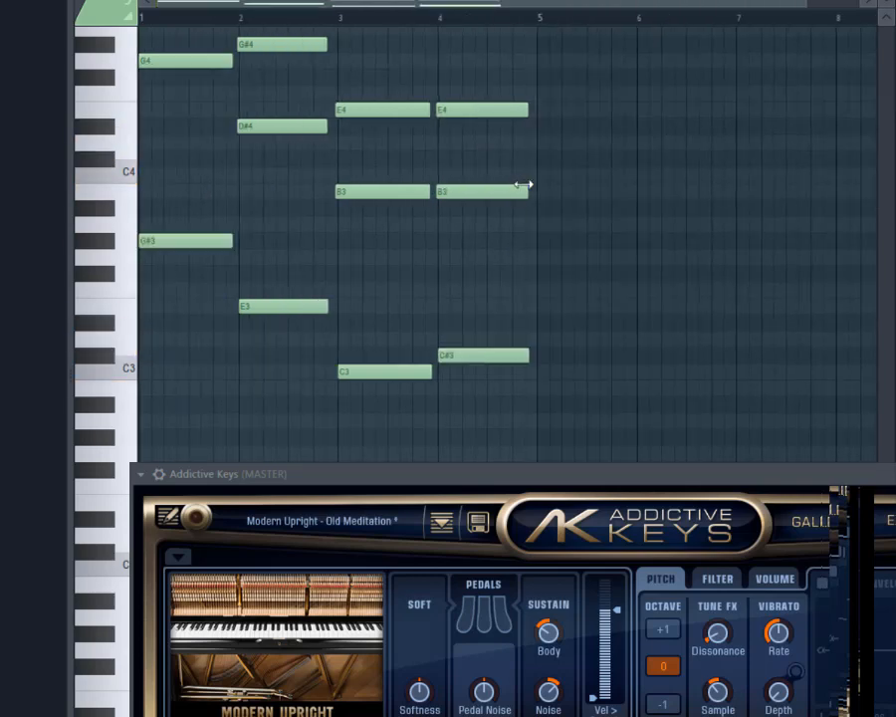
{"action": "key", "text": "ctrl+a"}
{"action": "key", "text": "ctrl+d"}
{"action": "scroll", "coordinate": [359, 161], "scroll_direction": "down", "scroll_amount": 1}
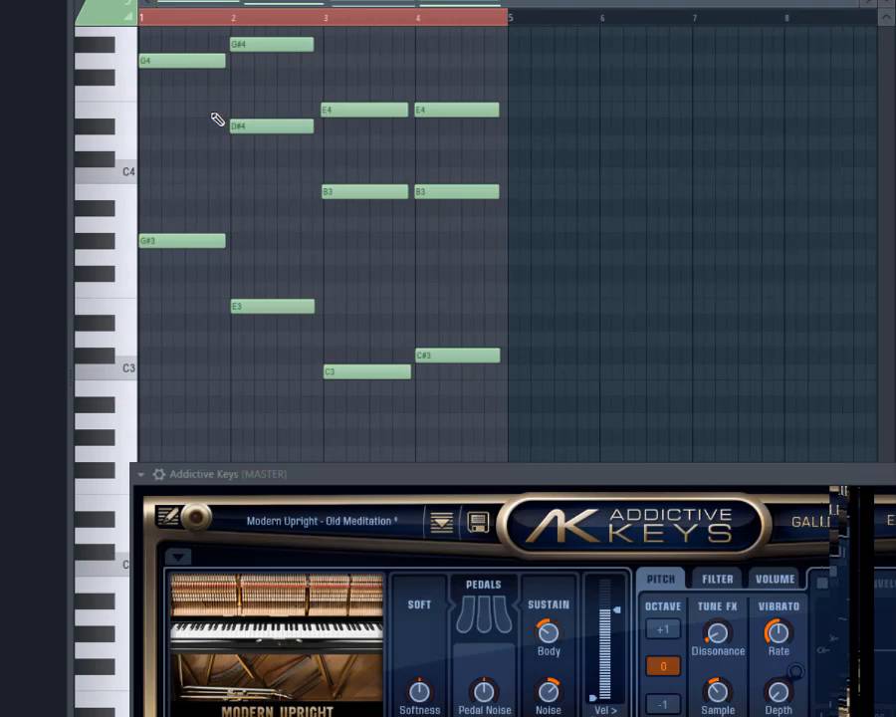
{"action": "key", "text": "space"}
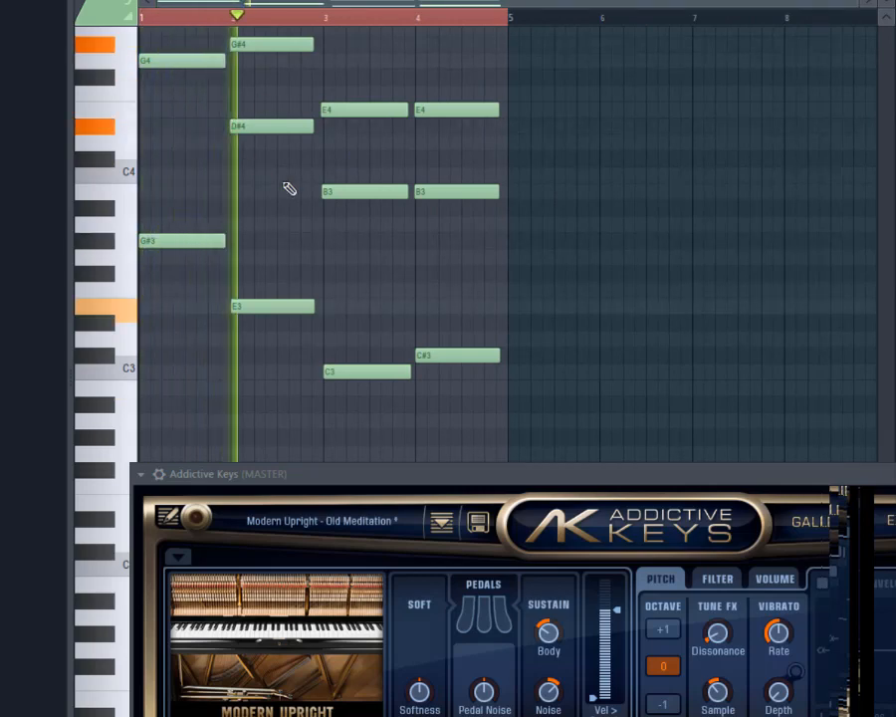
- Listen to the four-bar chord progression with its bass notes and stop playback
{"action": "scroll", "coordinate": [387, 274], "scroll_direction": "up", "scroll_amount": 2}
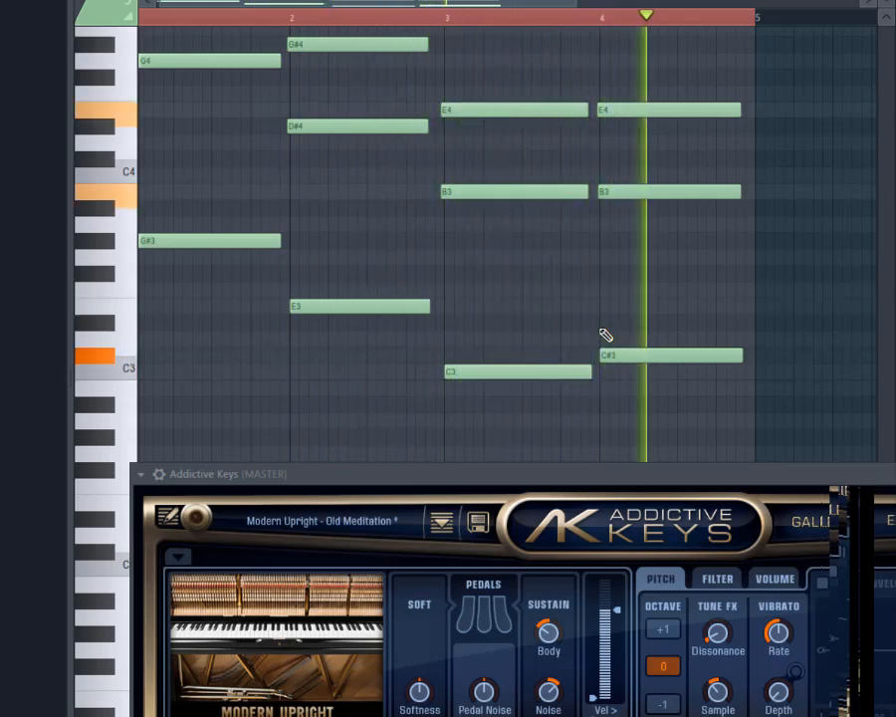
{"action": "key", "text": "space"}
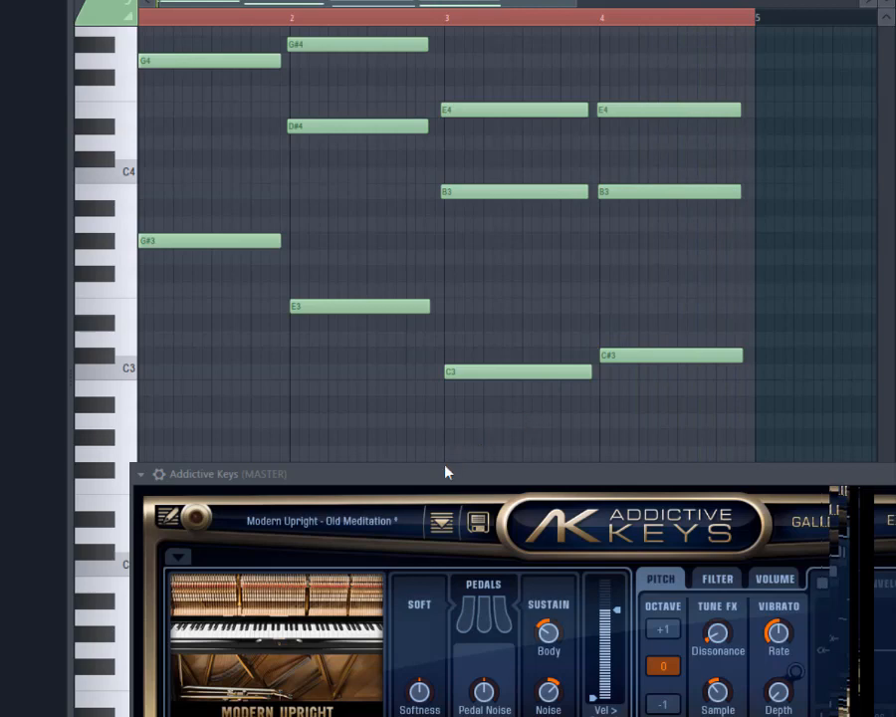
- Examine how the upper chord notes and the bass notes are laid out across bars 1 to 4
{"action": "scroll", "coordinate": [329, 349], "scroll_direction": "down", "scroll_amount": 2}
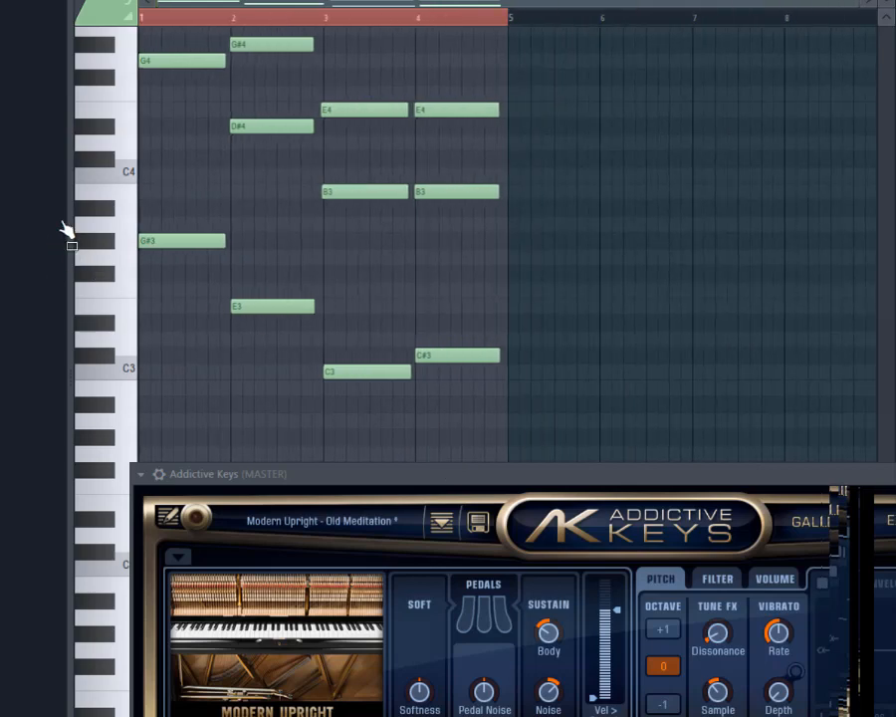
{"action": "scroll", "coordinate": [175, 28], "scroll_direction": "up", "scroll_amount": 2}
{"action": "scroll", "coordinate": [157, 154], "scroll_direction": "up", "scroll_amount": 3}
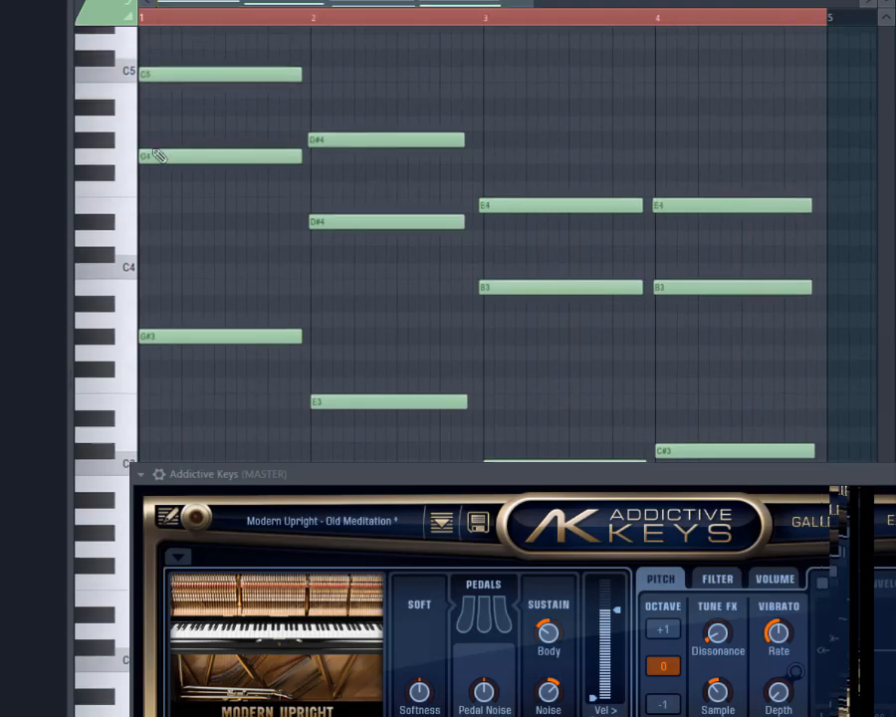
{"action": "scroll", "coordinate": [144, 164], "scroll_direction": "up", "scroll_amount": 1}
{"action": "scroll", "coordinate": [150, 195], "scroll_direction": "up", "scroll_amount": 3}
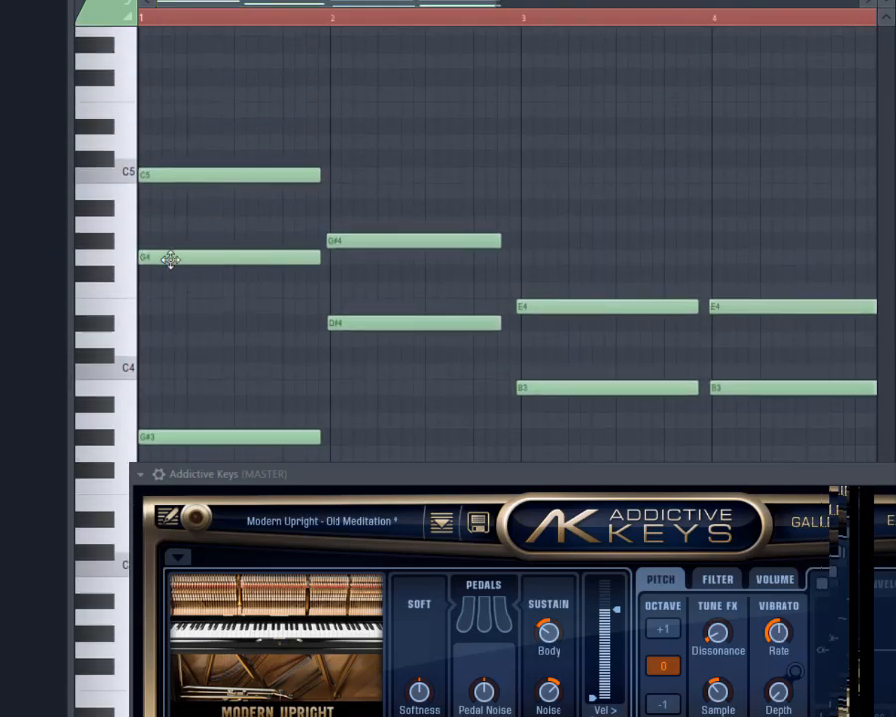
{"action": "scroll", "coordinate": [189, 254], "scroll_direction": "down", "scroll_amount": 3}
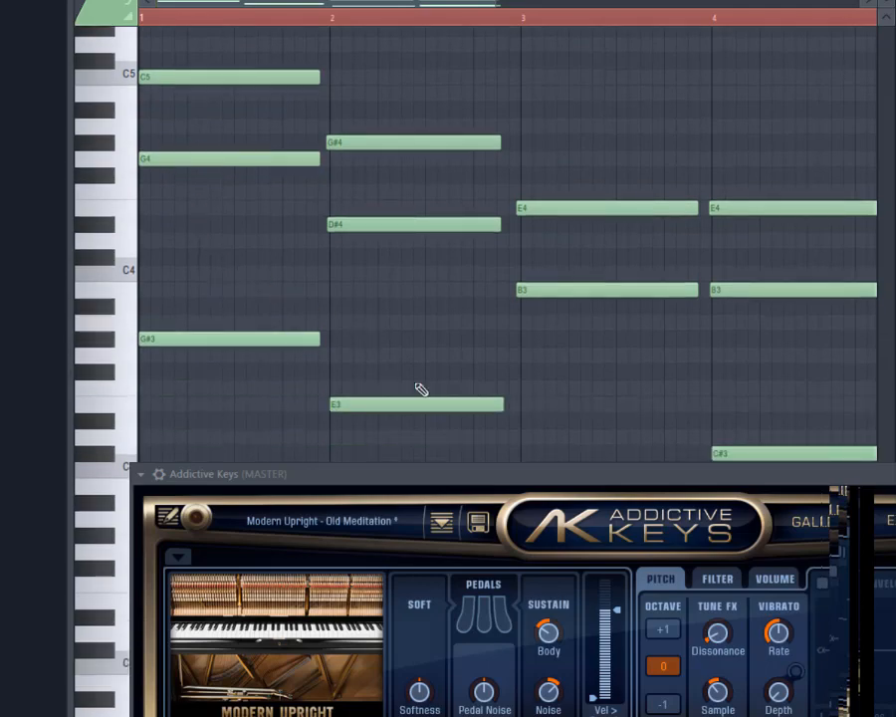
{"action": "scroll", "coordinate": [190, 314], "scroll_direction": "up", "scroll_amount": 5}
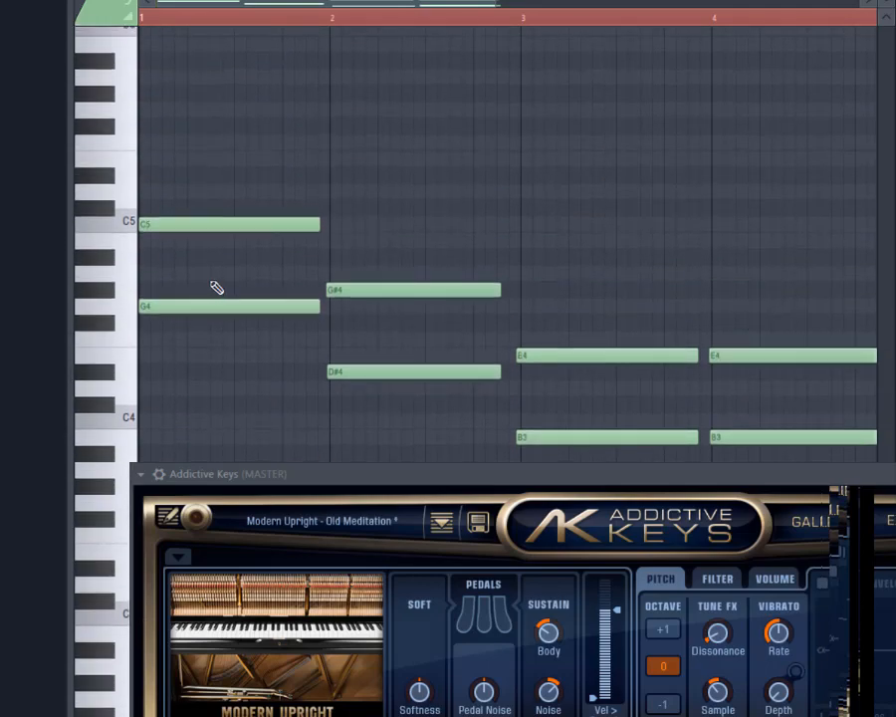
{"action": "scroll", "coordinate": [153, 293], "scroll_direction": "down", "scroll_amount": 7}
{"action": "scroll", "coordinate": [139, 351], "scroll_direction": "up", "scroll_amount": 2}
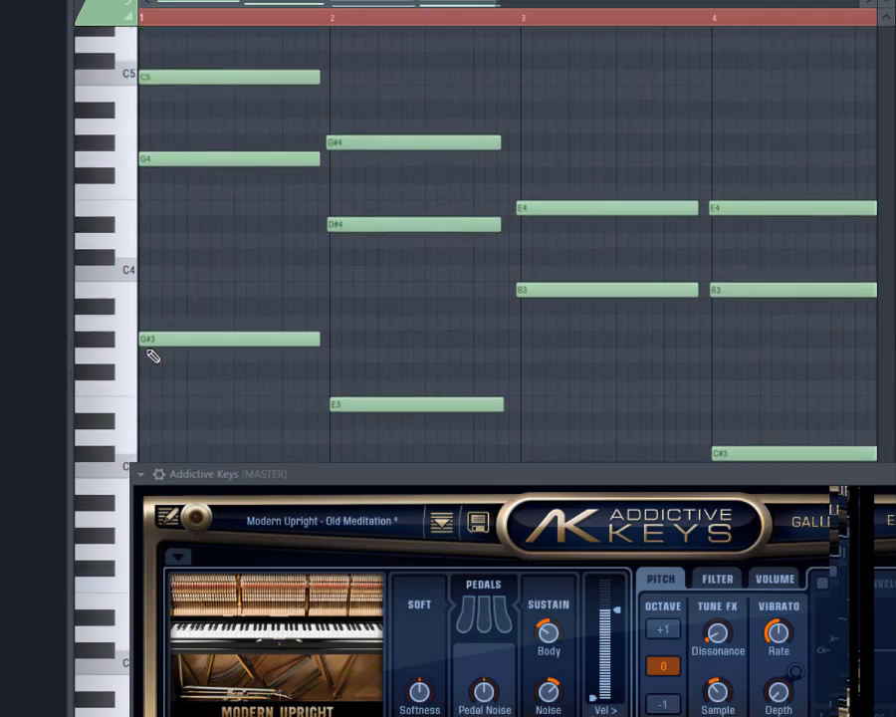
{"action": "scroll", "coordinate": [168, 296], "scroll_direction": "up", "scroll_amount": 3}
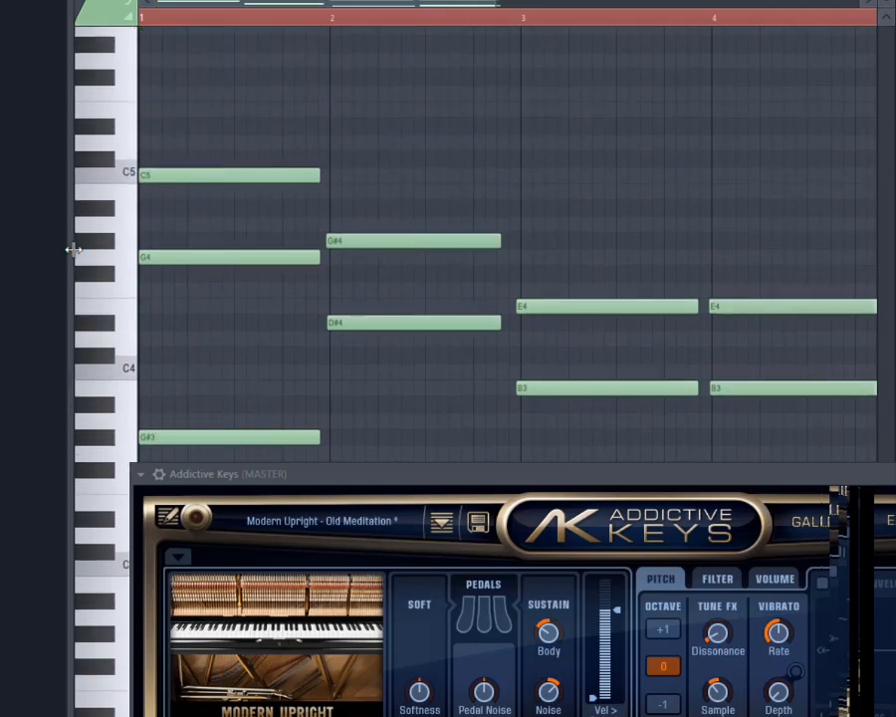
- Audition the G#4 piano key, and start and stop playback of the selected four bars
{"action": "left_click", "coordinate": [104, 246]}
{"action": "key", "text": "space"}
{"action": "key", "text": "space"}
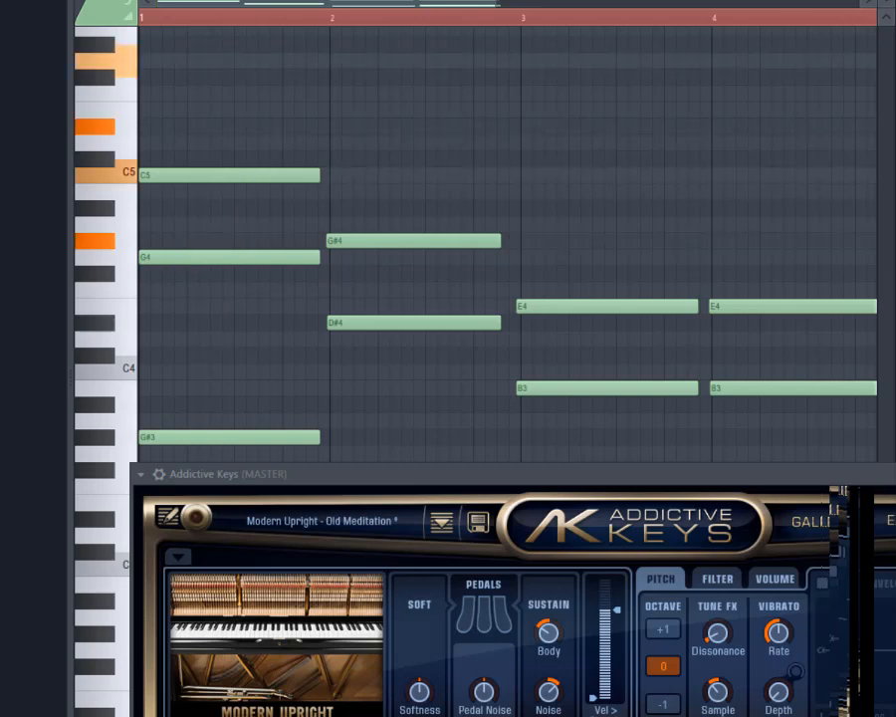
{"action": "scroll", "coordinate": [525, 254], "scroll_direction": "up", "scroll_amount": 2}
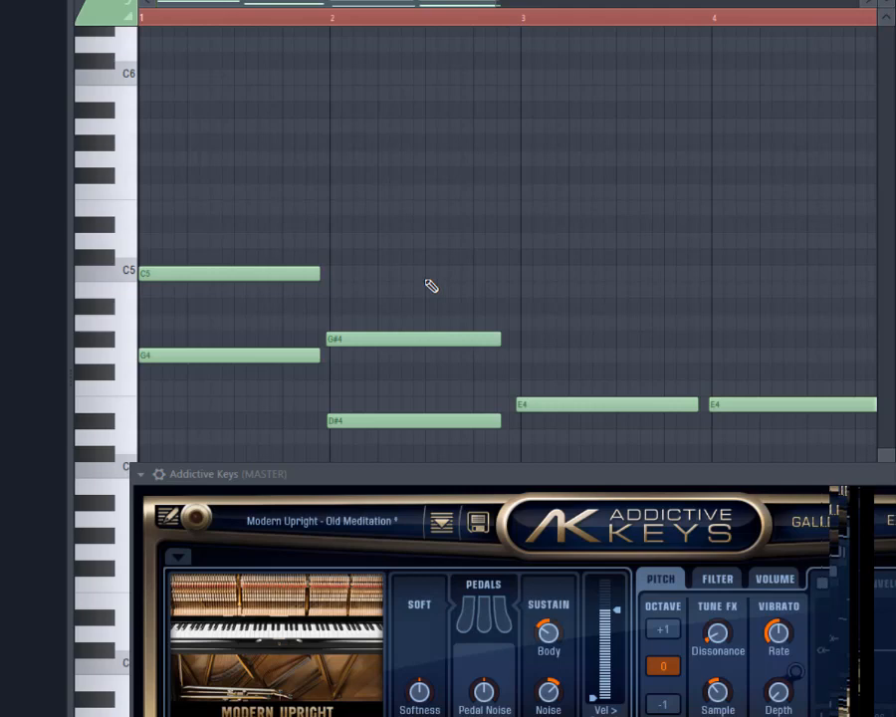
{"action": "scroll", "coordinate": [510, 244], "scroll_direction": "down", "scroll_amount": 2}
{"action": "scroll", "coordinate": [380, 228], "scroll_direction": "up", "scroll_amount": 2}
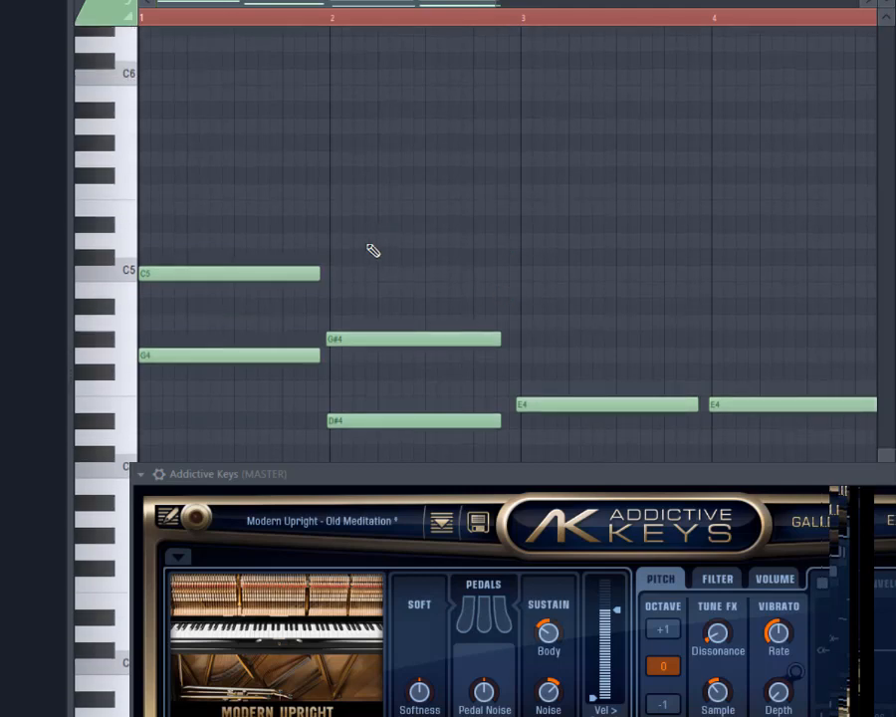